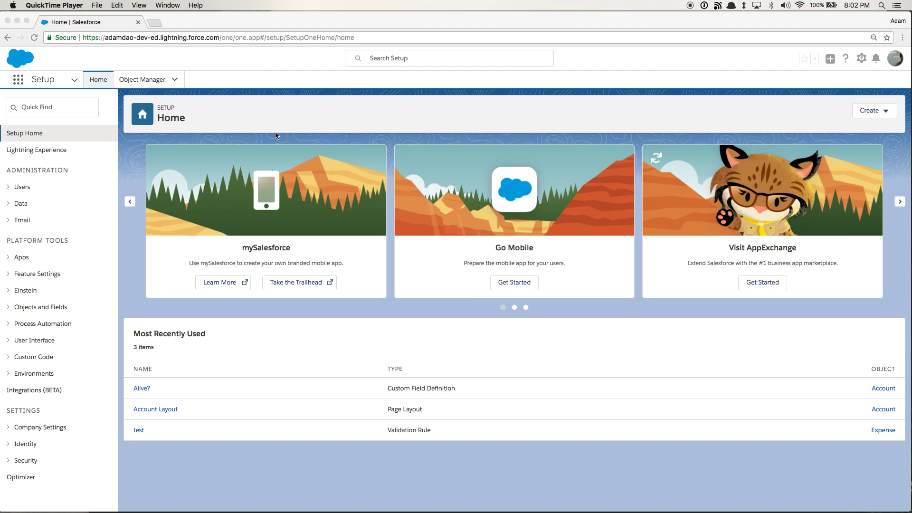
# - Open the Object Manager and look through its list of standard and custom objects
pyautogui.click(146, 81)
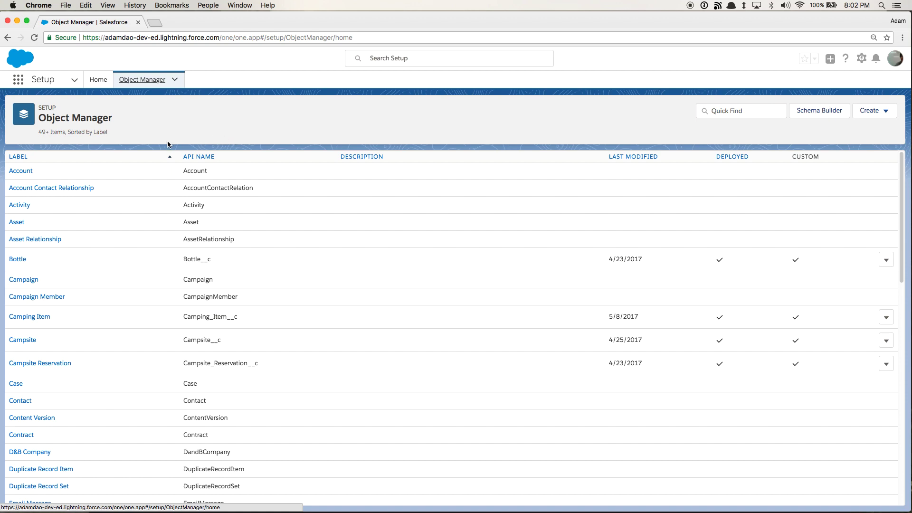
pyautogui.scroll(-12, 449, 348)
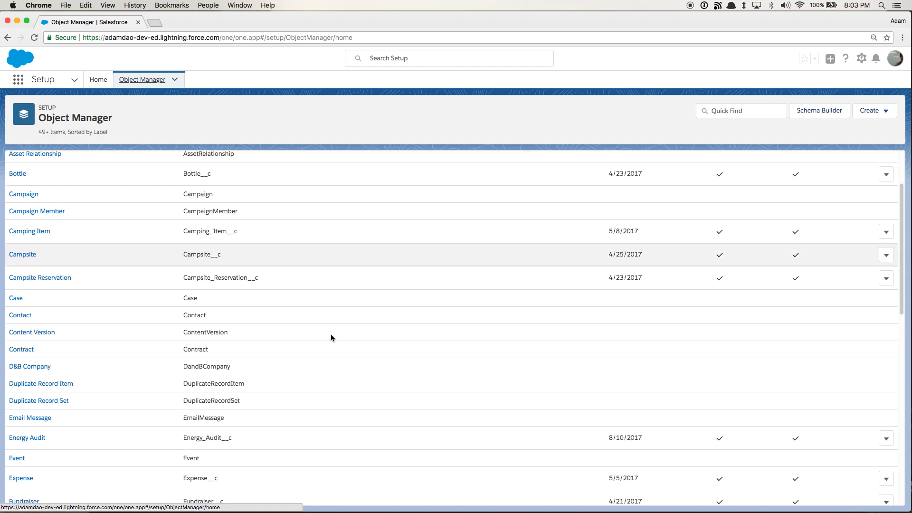
pyautogui.scroll(12, 203, 365)
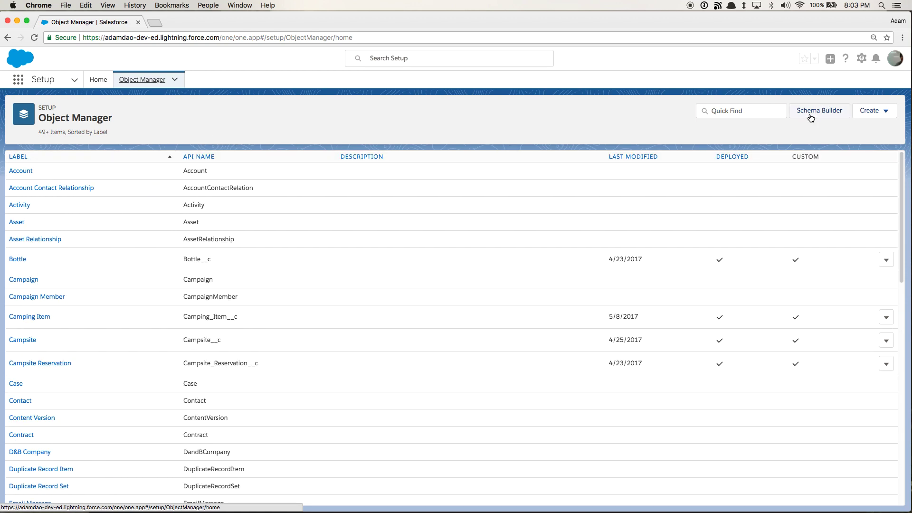
# - Return to Setup Home, search the setup pages for "Company" and open Company Information
pyautogui.click(101, 84)
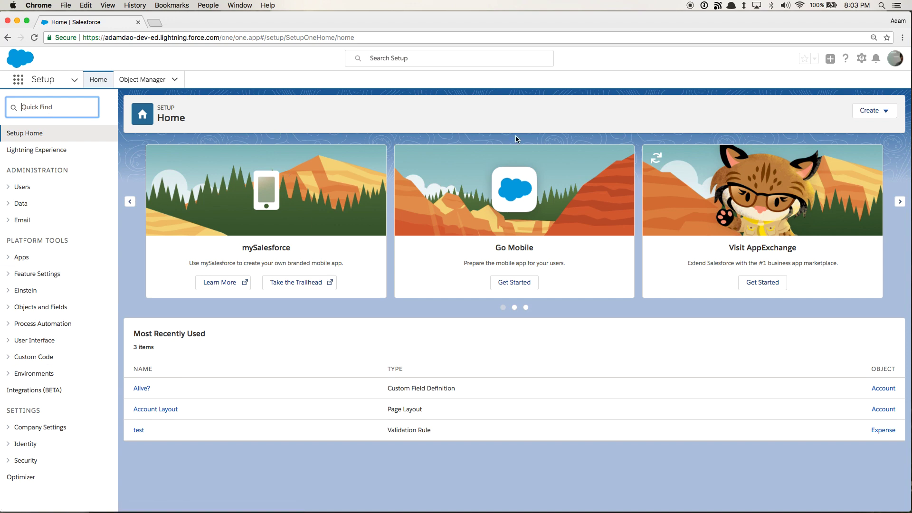
pyautogui.write('Company')
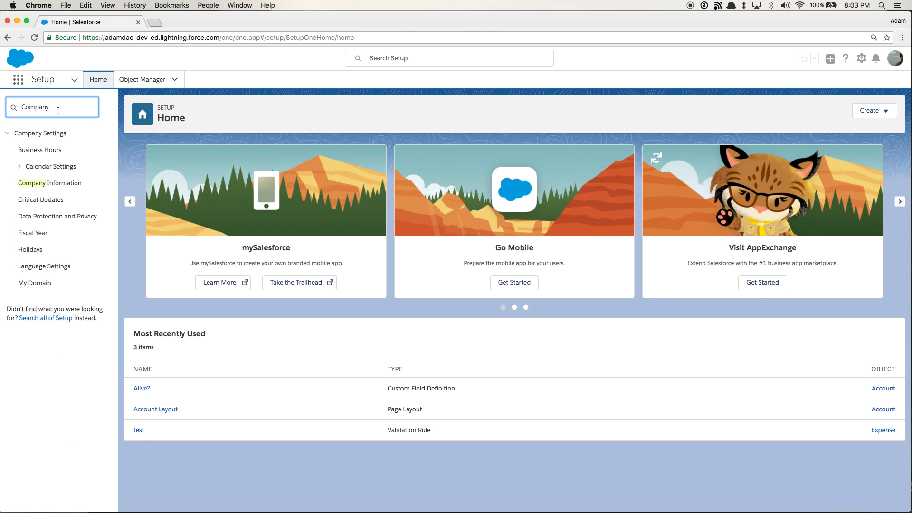
pyautogui.click(69, 189)
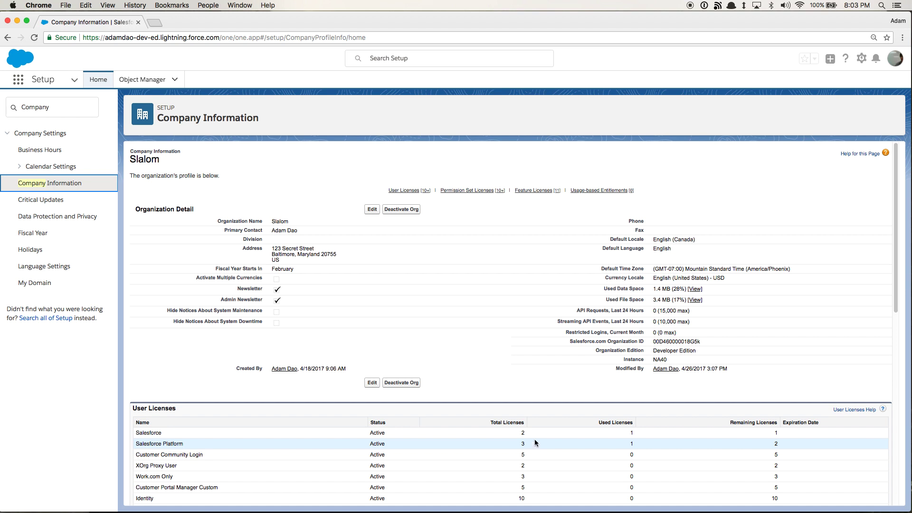
# - Examine the Salesforce.com Organization ID and the Organization Edition in the Organization Detail section
pyautogui.moveTo(592, 341)
pyautogui.mouseDown()
pyautogui.moveTo(701, 342)
pyautogui.moveTo(570, 342)
pyautogui.moveTo(581, 341)
pyautogui.mouseUp()
pyautogui.click(702, 342)
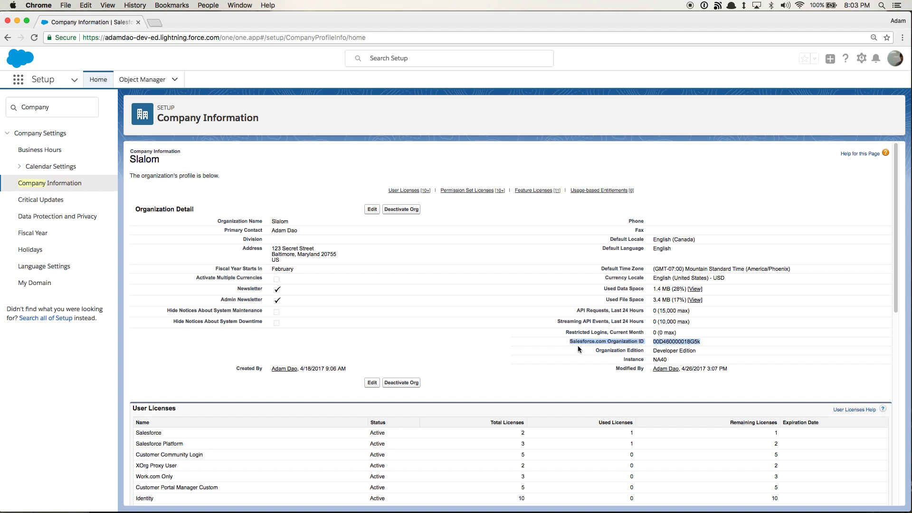
pyautogui.moveTo(570, 342); pyautogui.dragTo(642, 341)
pyautogui.doubleClick(655, 341)
pyautogui.moveTo(701, 353); pyautogui.dragTo(598, 351)
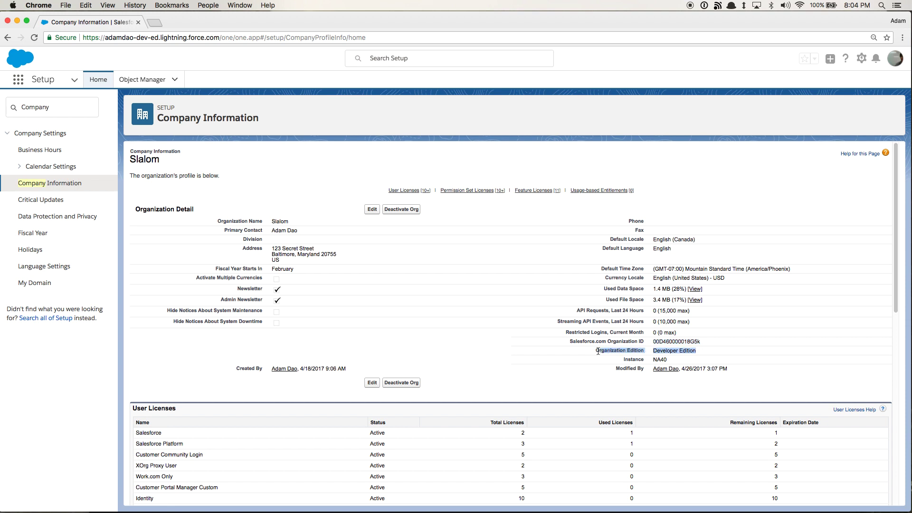
pyautogui.click(598, 351)
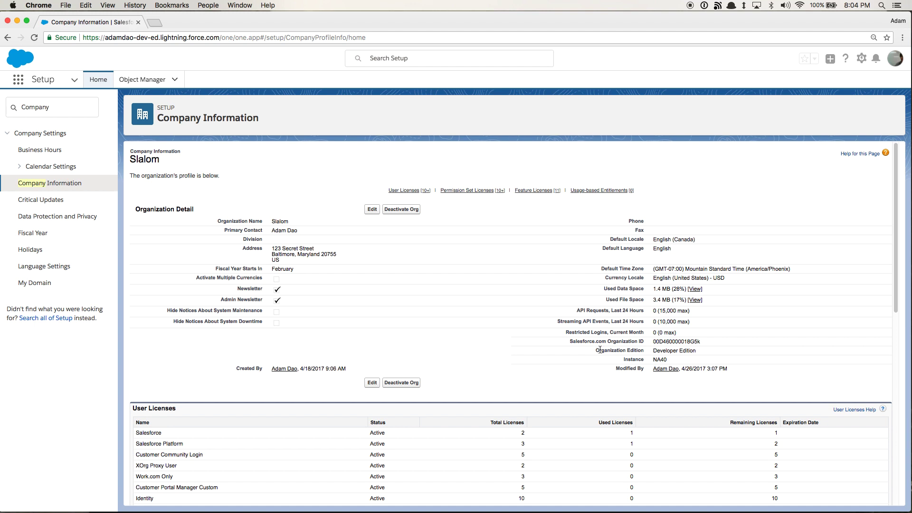
pyautogui.moveTo(598, 351); pyautogui.dragTo(699, 351)
pyautogui.click(635, 350)
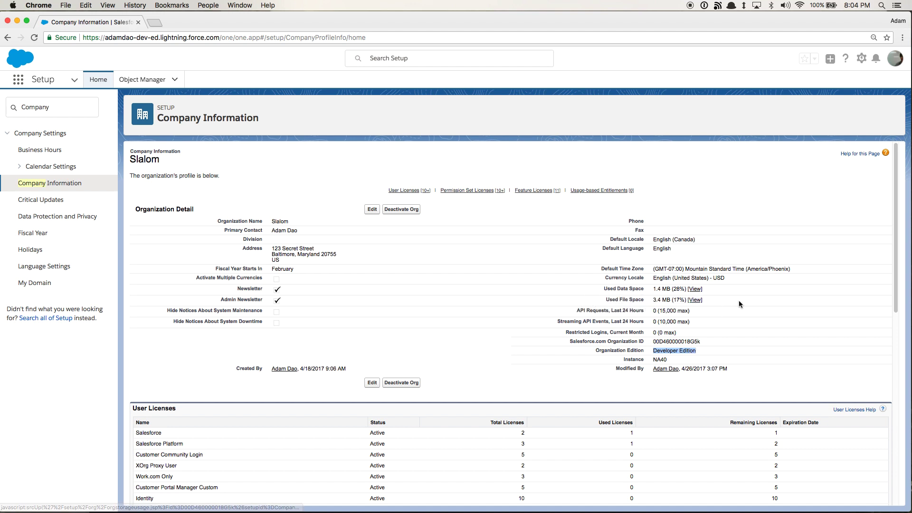
# - Examine the Used Data Space and Used File Space figures in the Organization Detail section
pyautogui.moveTo(739, 300); pyautogui.dragTo(647, 289)
pyautogui.click(647, 289)
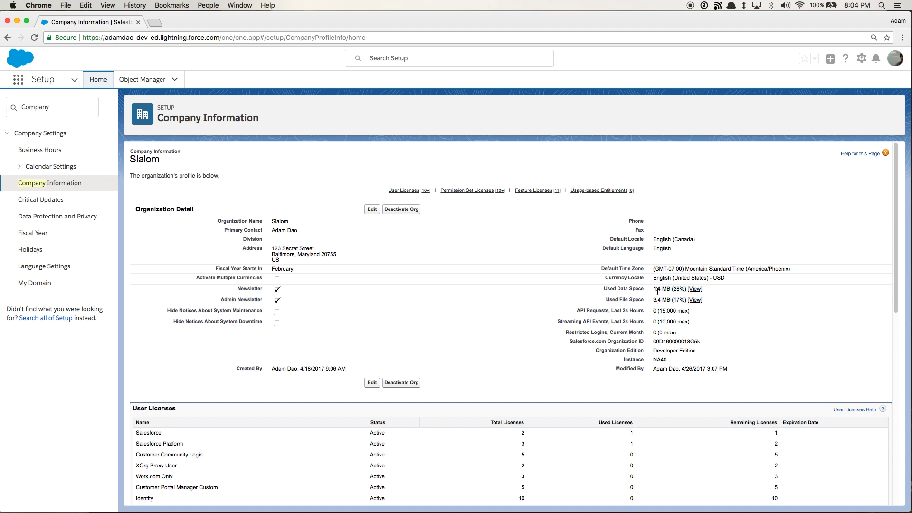
pyautogui.moveTo(657, 289); pyautogui.dragTo(682, 290)
pyautogui.moveTo(606, 300); pyautogui.dragTo(649, 299)
pyautogui.click(652, 301)
# - Examine the Organization Edition again and check which instance hosts the organization
pyautogui.moveTo(648, 350); pyautogui.dragTo(597, 349)
pyautogui.moveTo(627, 360); pyautogui.dragTo(635, 360)
pyautogui.scroll(-3, 575, 370)
pyautogui.scroll(1, 576, 335)
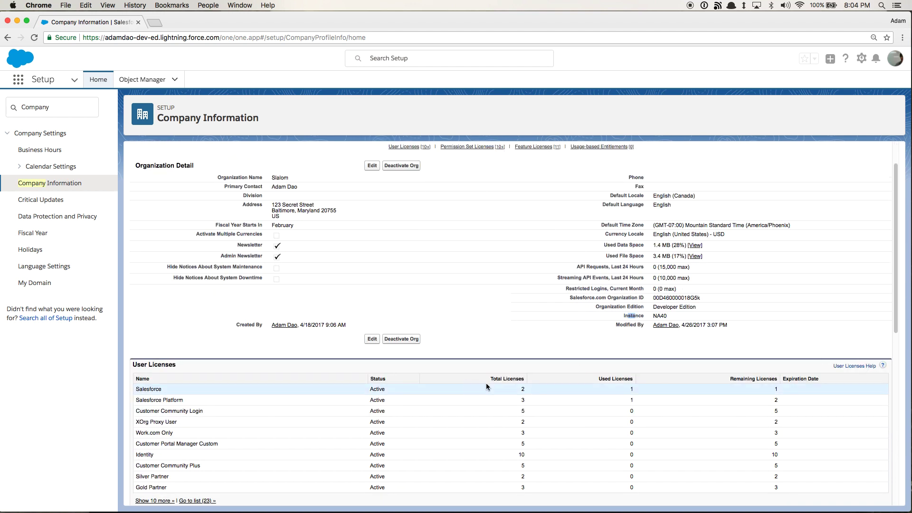
pyautogui.click(665, 316)
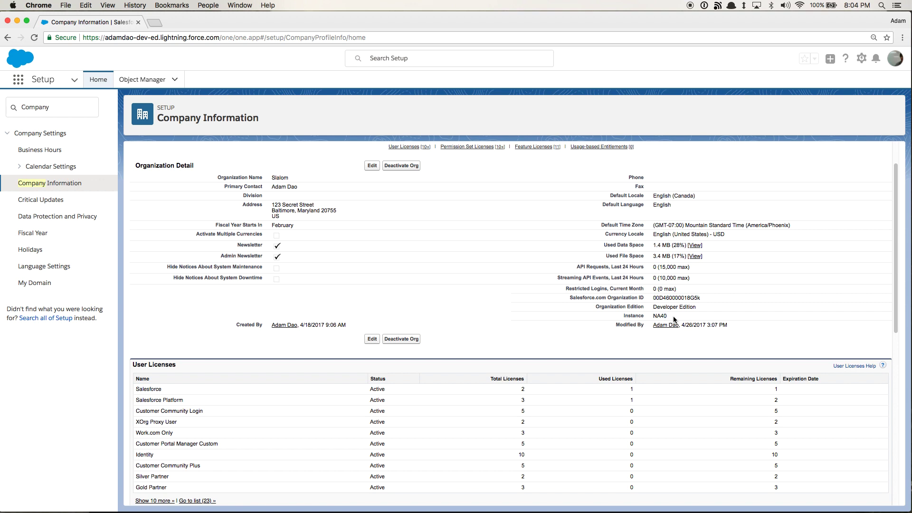
pyautogui.moveTo(672, 317); pyautogui.dragTo(649, 316)
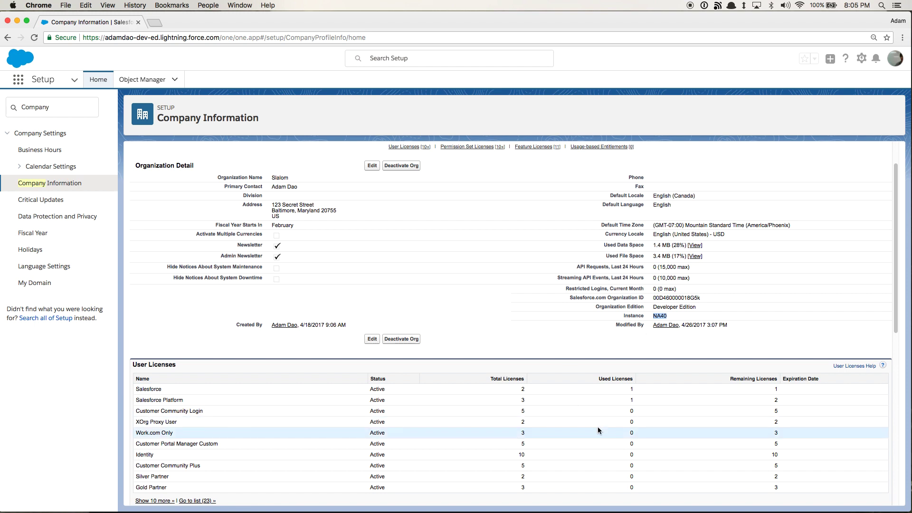
pyautogui.doubleClick(640, 315)
pyautogui.doubleClick(662, 315)
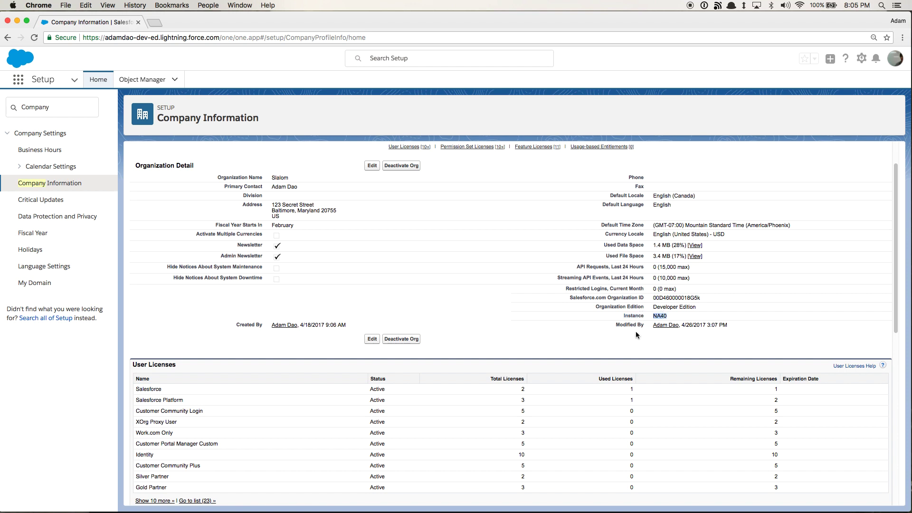
# - Examine the User Licenses table, checking the total number of licenses for the Salesforce license type
pyautogui.scroll(-2, 603, 342)
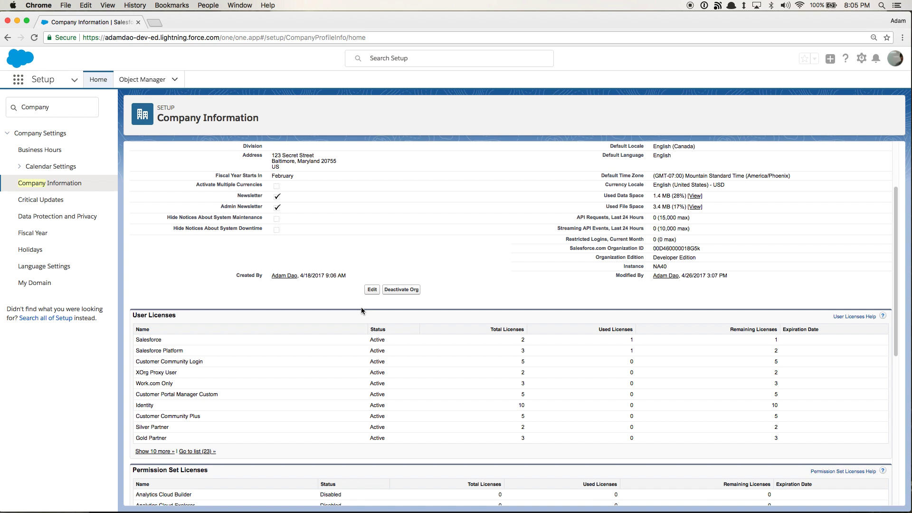
pyautogui.moveTo(361, 307); pyautogui.dragTo(133, 340)
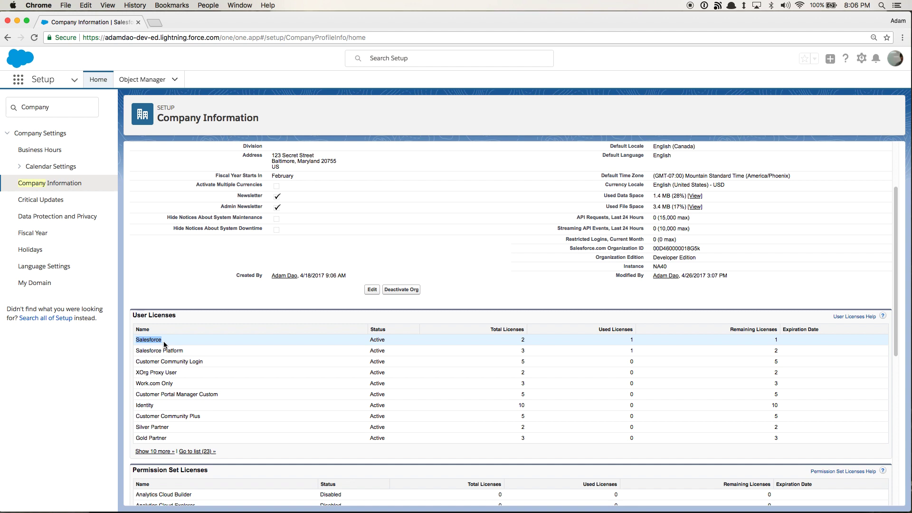
pyautogui.click(246, 291)
pyautogui.scroll(-1, 266, 316)
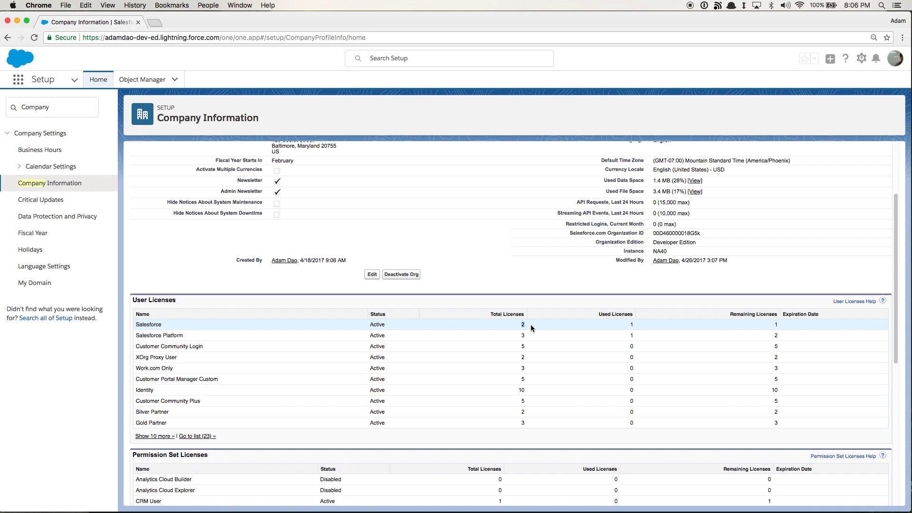
pyautogui.scroll(2, 494, 308)
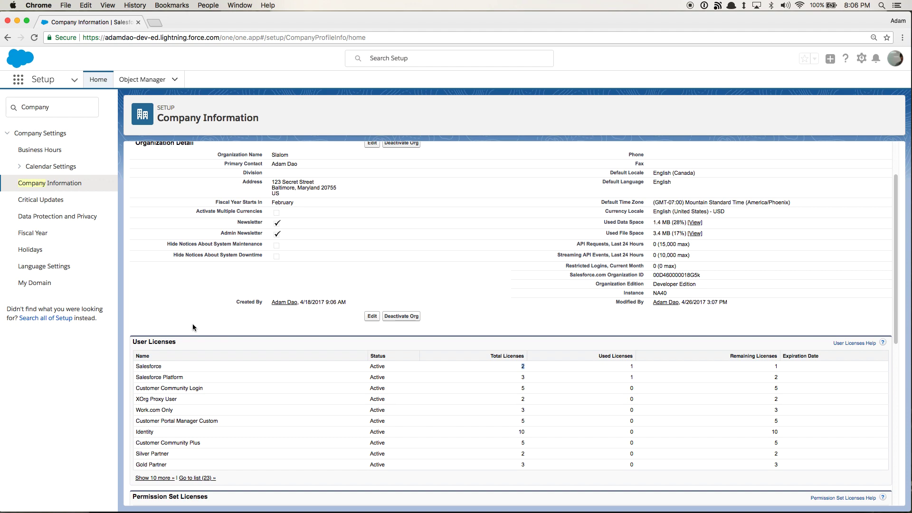
pyautogui.moveTo(144, 342); pyautogui.dragTo(229, 340)
# - Search the setup pages for "profiles" and open the Profiles list
pyautogui.click(227, 318)
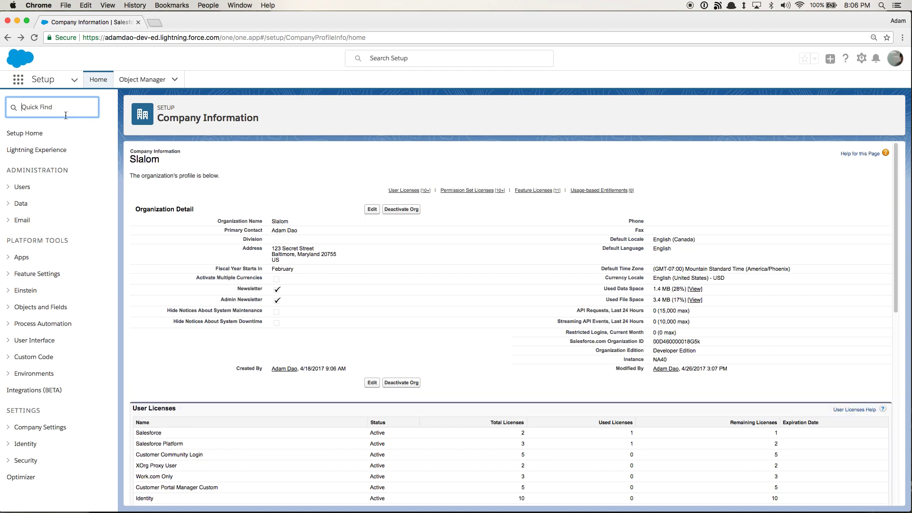
pyautogui.write('profiles')
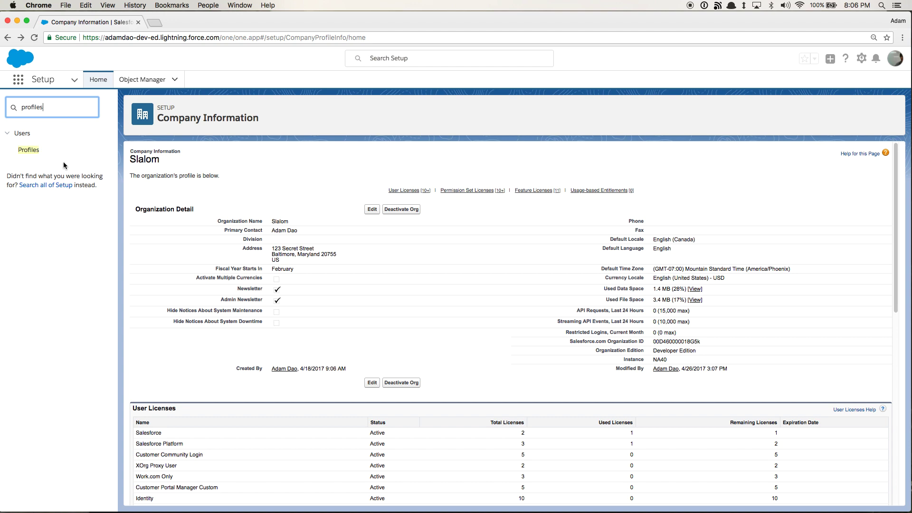
pyautogui.click(57, 160)
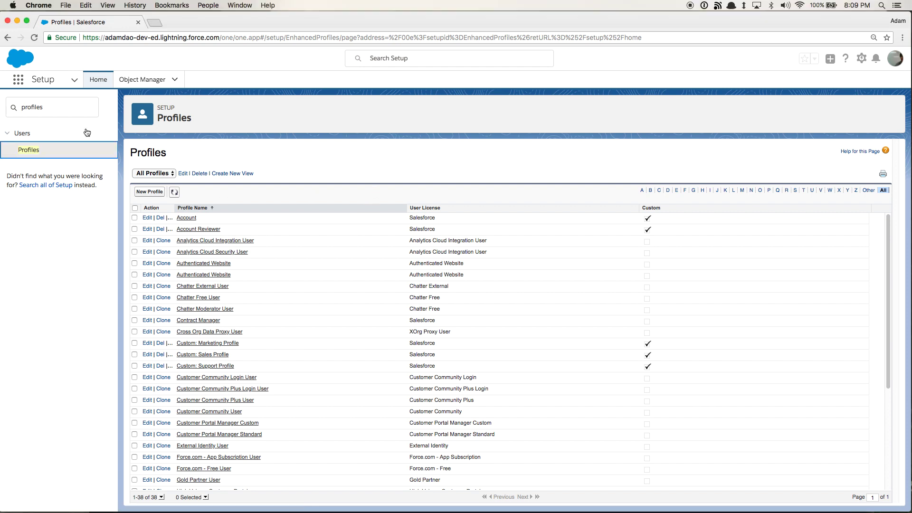
# - Replace the setup search term with "users" and open the Users page
pyautogui.moveTo(70, 113); pyautogui.dragTo(17, 111)
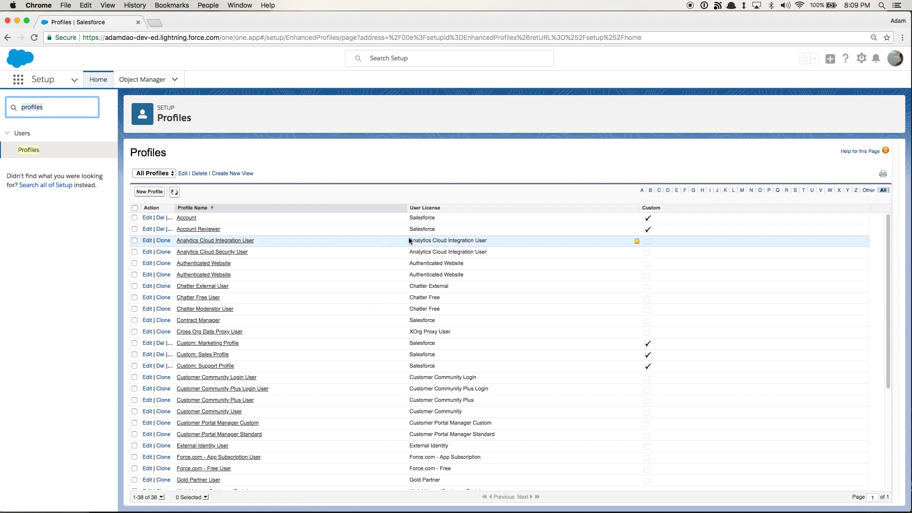
pyautogui.press('BackSpace')
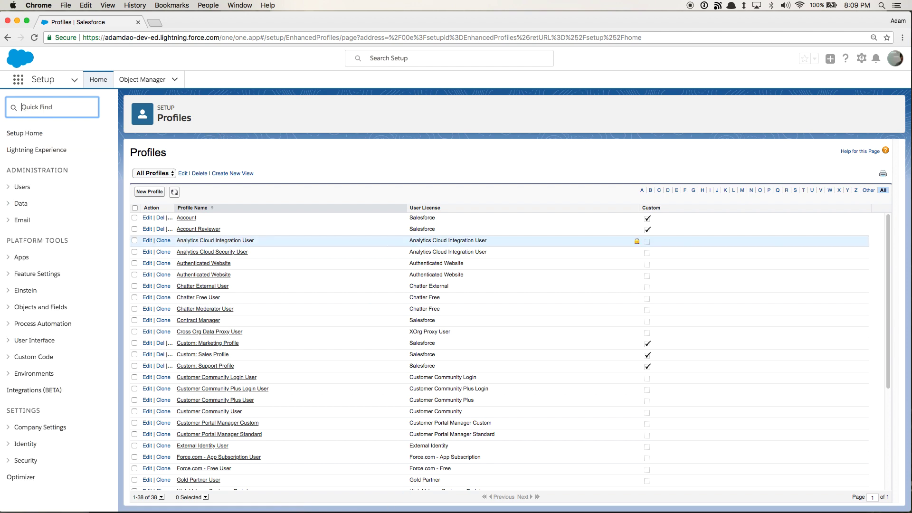
pyautogui.write('users')
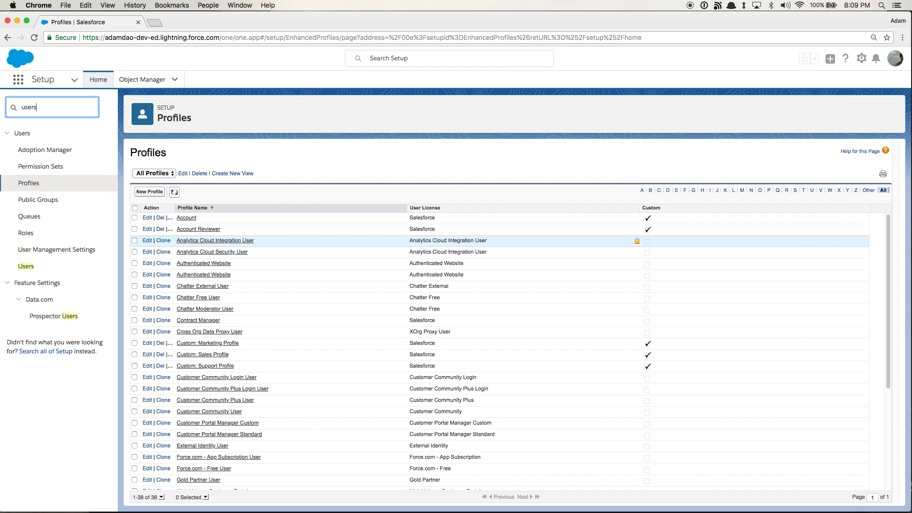
pyautogui.click(26, 266)
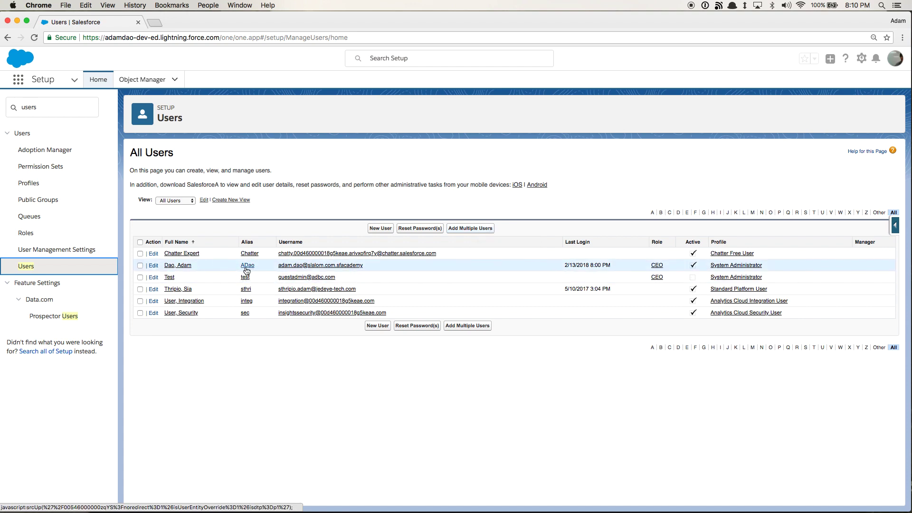
# - Open the active System Administrator's user record, examine its profile and user license, and return to the All Users list
pyautogui.click(177, 268)
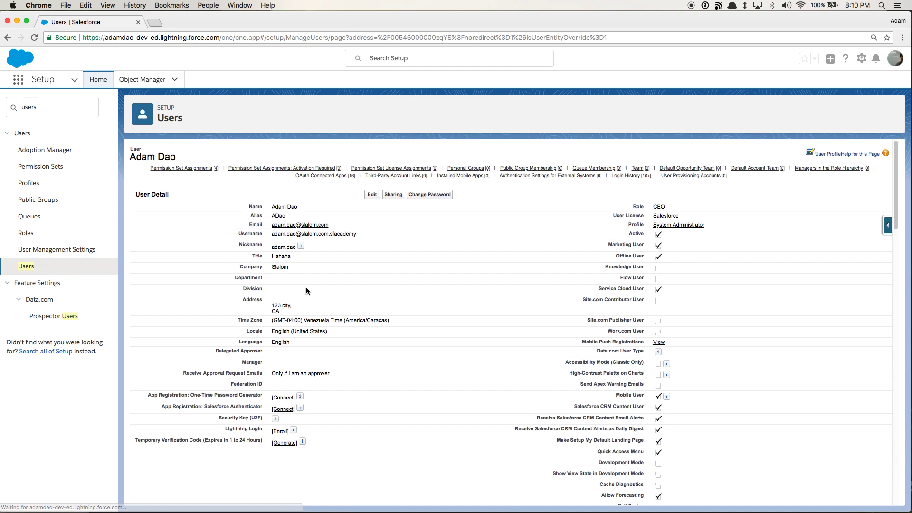
pyautogui.scroll(-1, 266, 224)
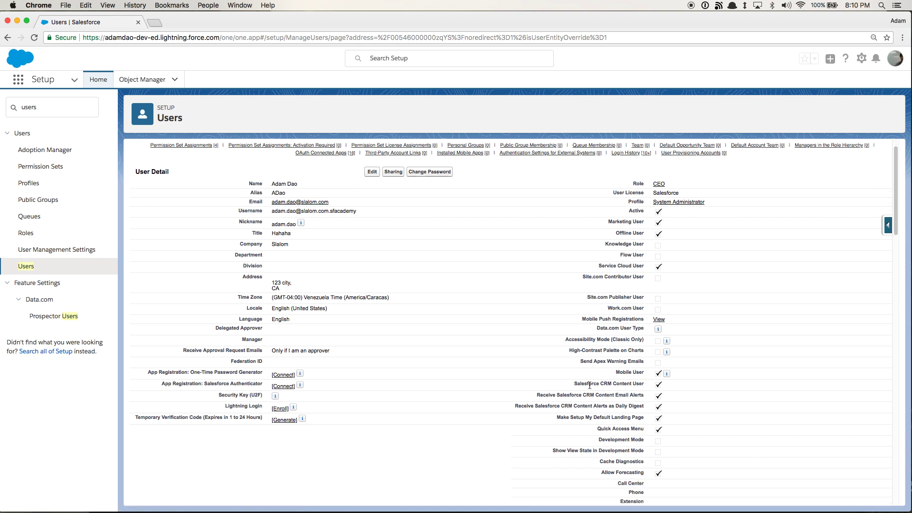
pyautogui.scroll(-10, 589, 385)
pyautogui.scroll(10, 589, 384)
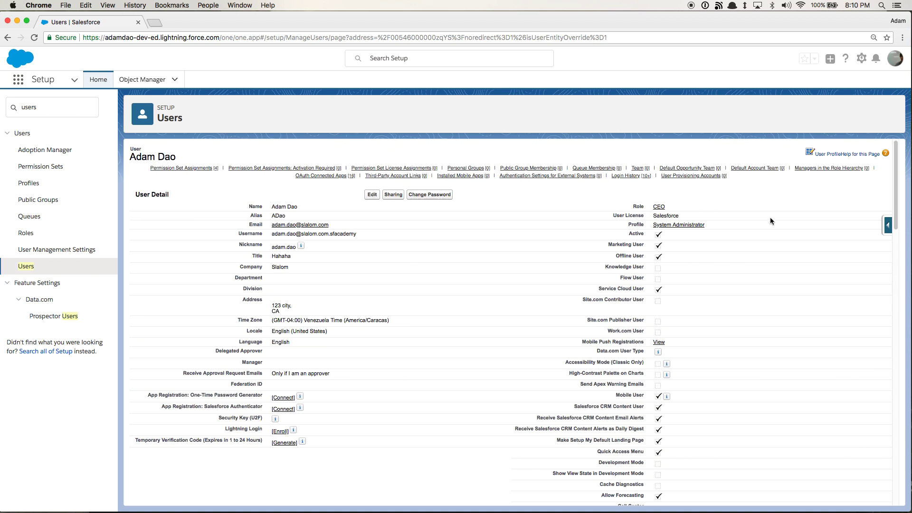
pyautogui.moveTo(725, 224); pyautogui.dragTo(652, 226)
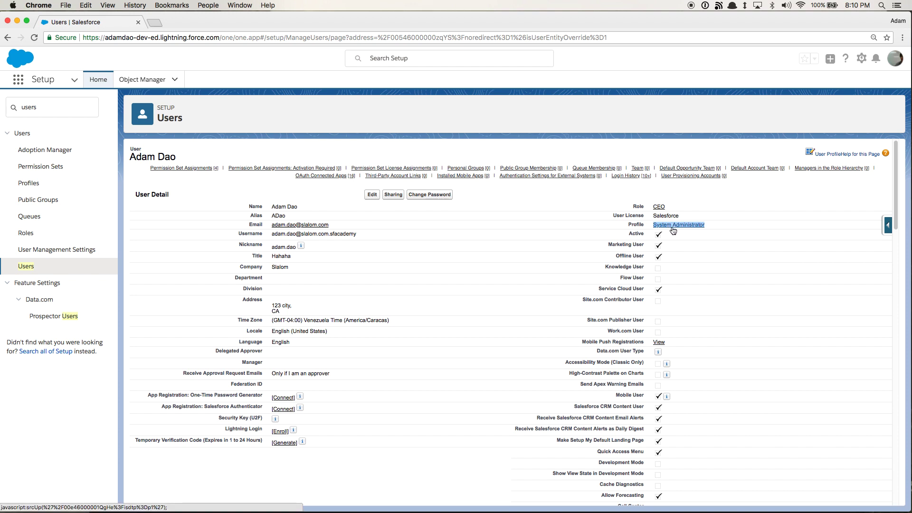
pyautogui.click(670, 217)
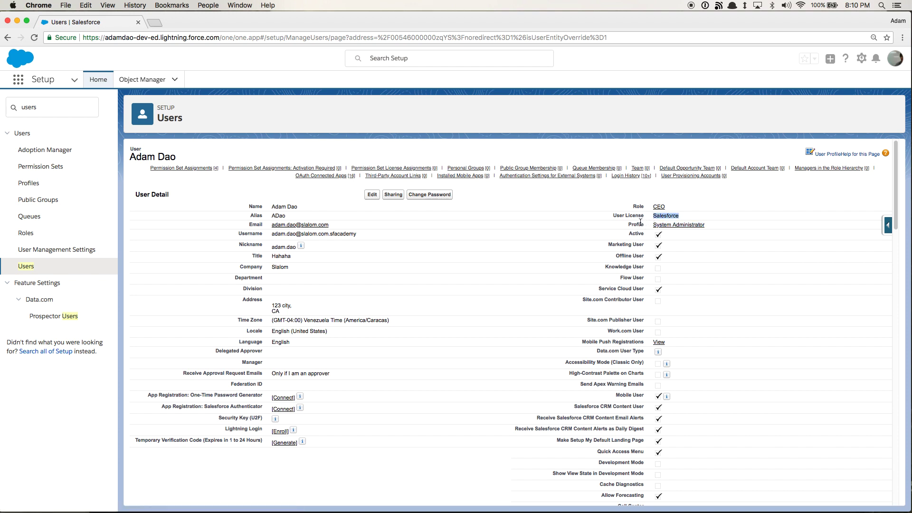
pyautogui.click(187, 275)
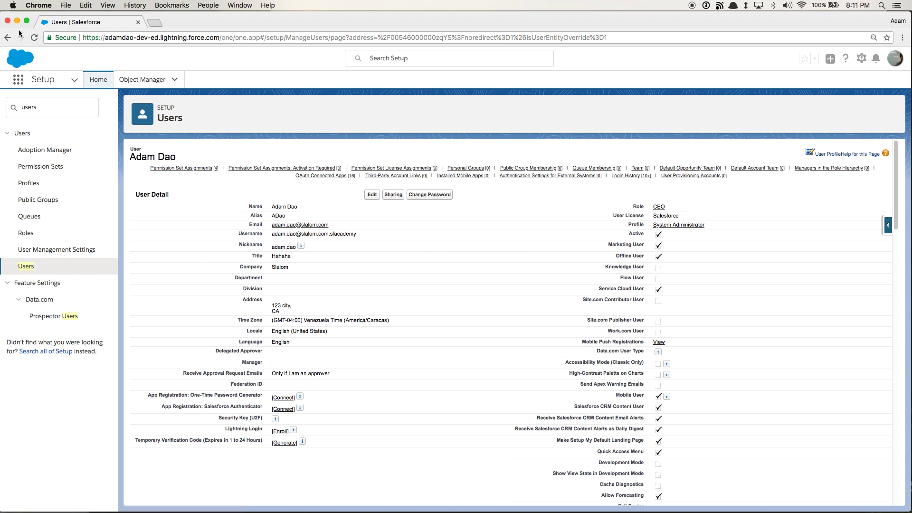
pyautogui.click(9, 38)
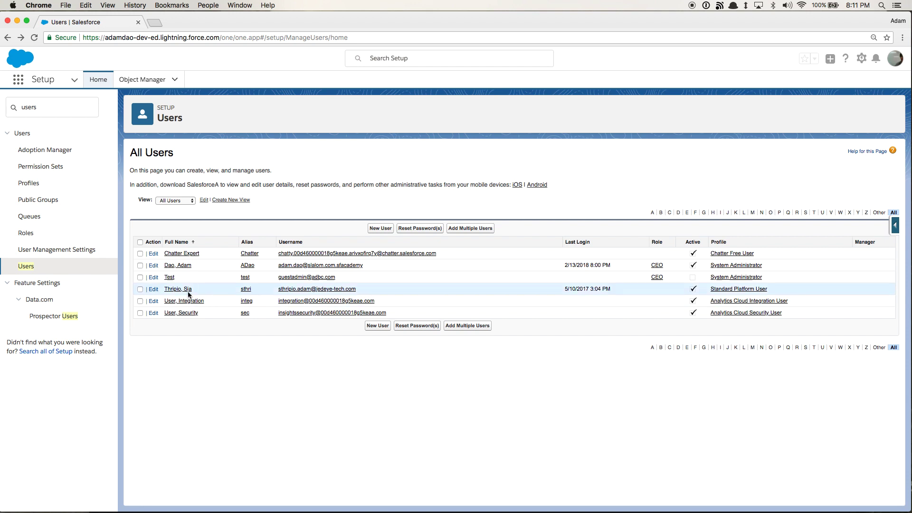
# - Replace the setup search term with "audit" and open the View Setup Audit Trail page
pyautogui.doubleClick(38, 108)
pyautogui.press('BackSpace')
pyautogui.write('audit')
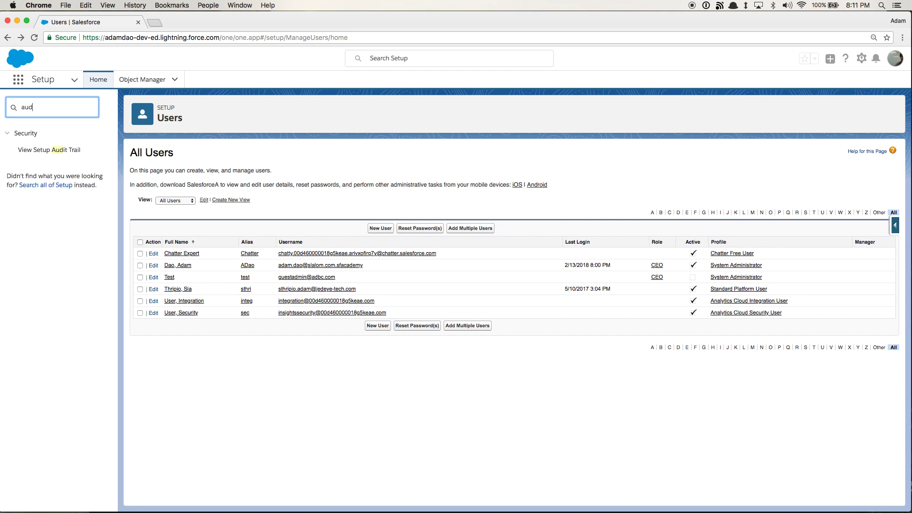
pyautogui.click(76, 150)
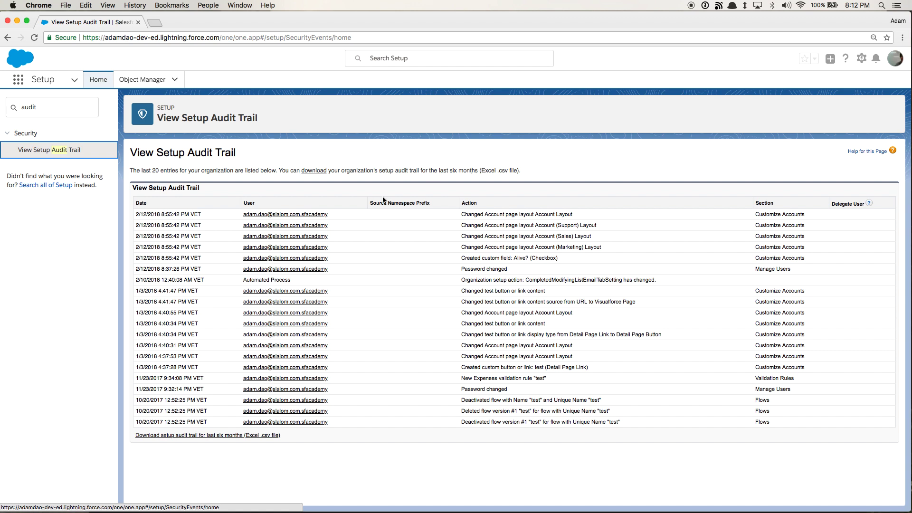
# - Replace the setup search term with "login his" and open the Login History page
pyautogui.doubleClick(62, 112)
pyautogui.press('BackSpace')
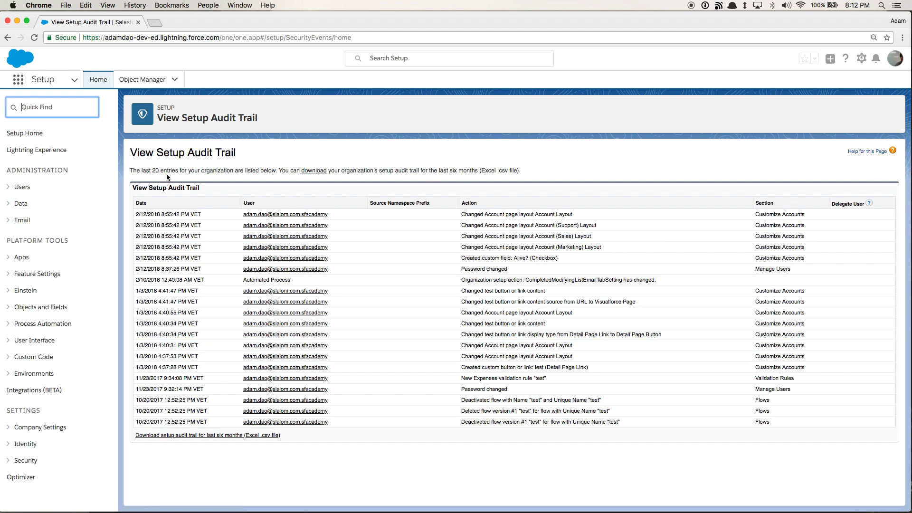
pyautogui.write('login his')
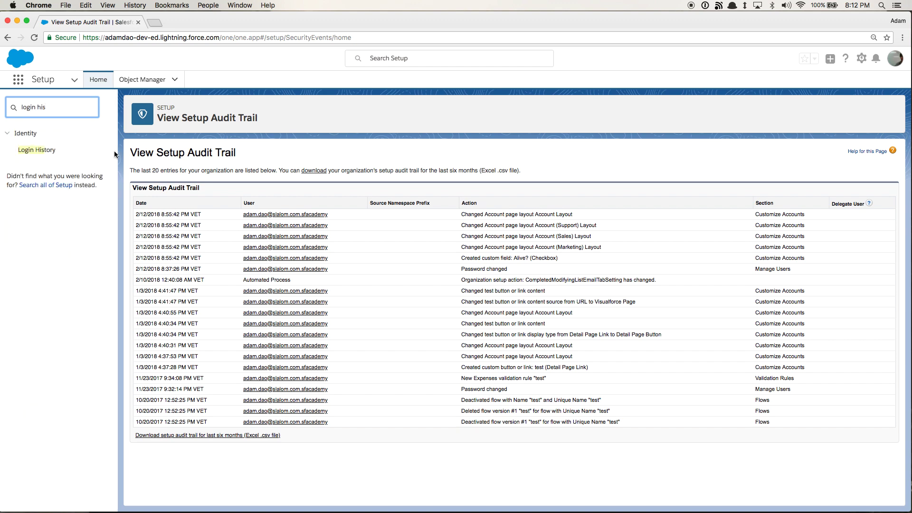
pyautogui.click(92, 150)
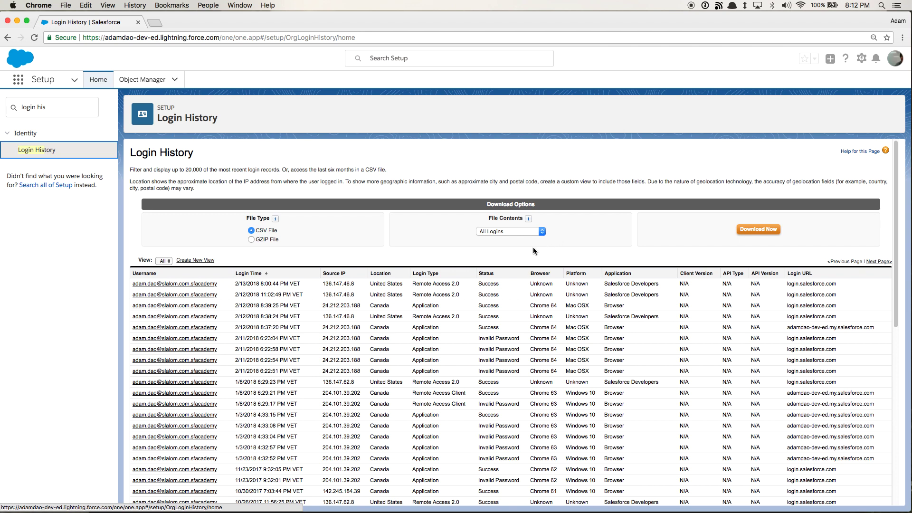
# - Examine the Login History records, including each login's time, source IP, location, status, browser and platform
pyautogui.scroll(-3, 527, 252)
pyautogui.scroll(3, 439, 227)
pyautogui.scroll(-7, 195, 309)
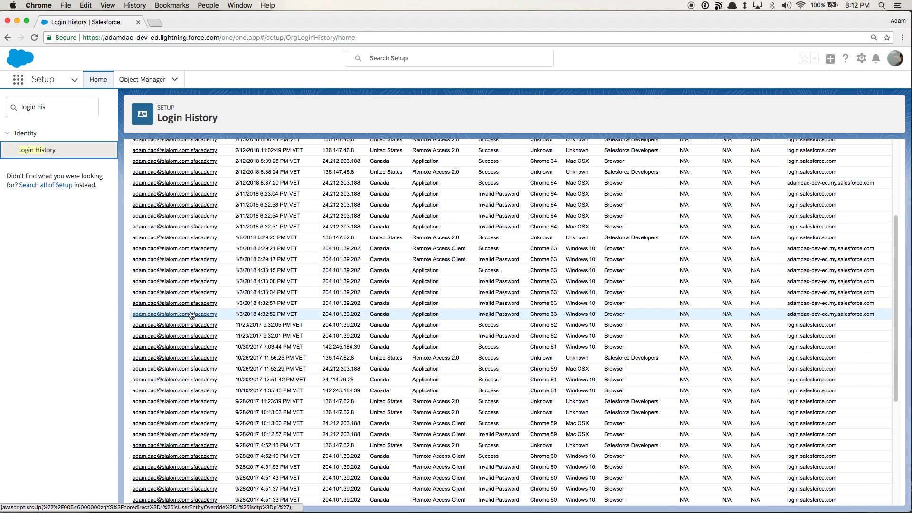
pyautogui.scroll(4, 449, 318)
pyautogui.scroll(-10, 532, 321)
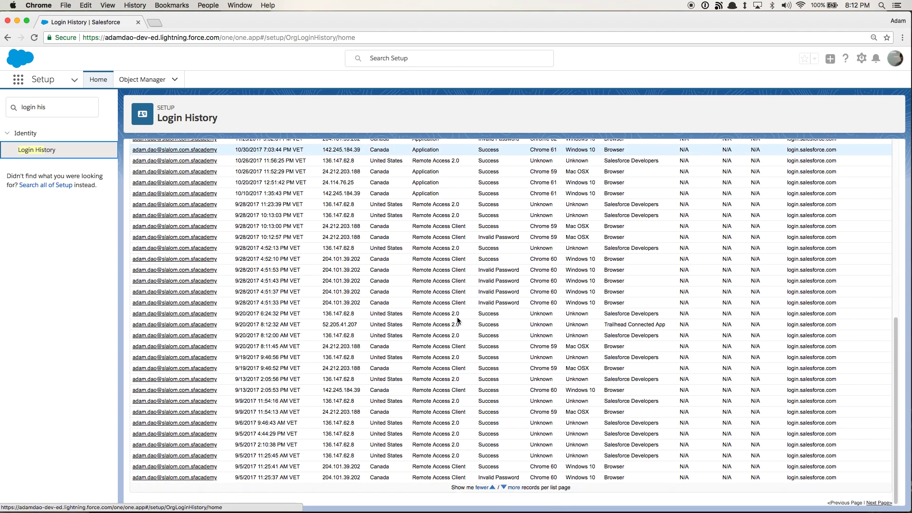
pyautogui.scroll(10, 532, 322)
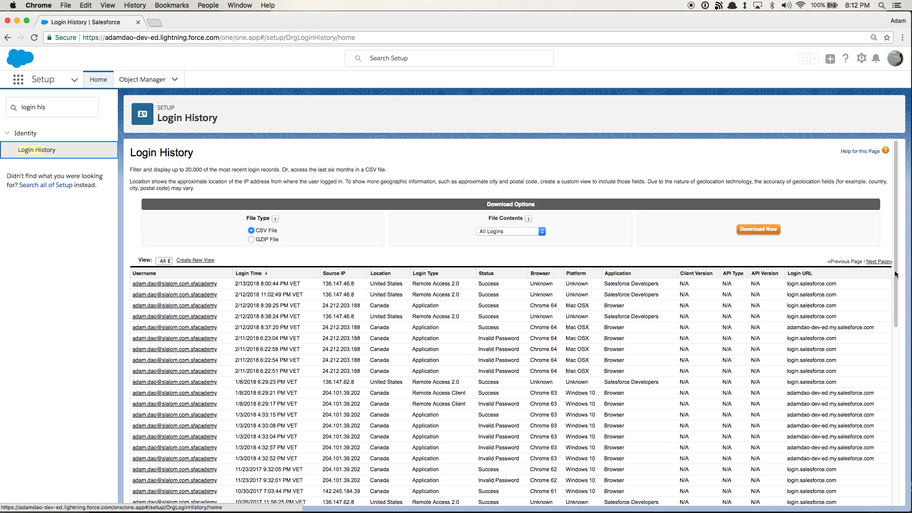
pyautogui.moveTo(897, 283); pyautogui.dragTo(788, 309)
pyautogui.click(787, 308)
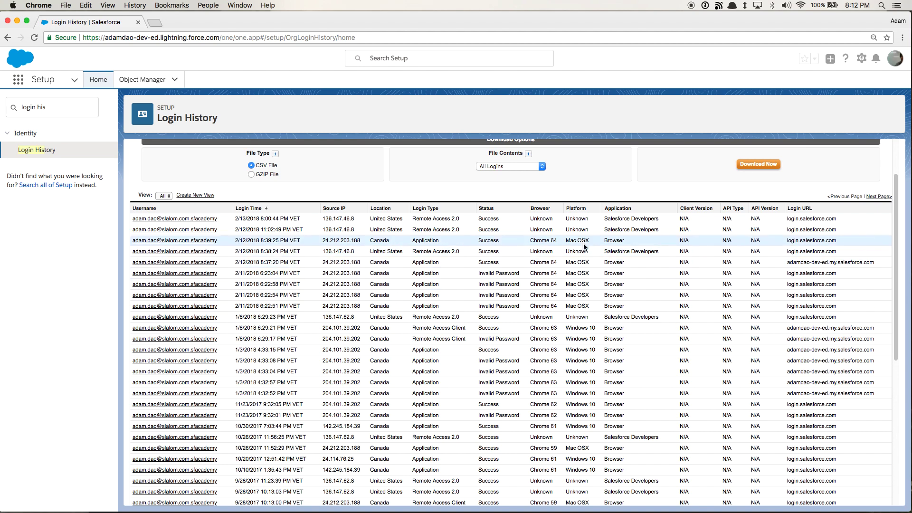
pyautogui.moveTo(577, 240); pyautogui.dragTo(585, 331)
pyautogui.scroll(-5, 584, 331)
pyautogui.scroll(10, 588, 285)
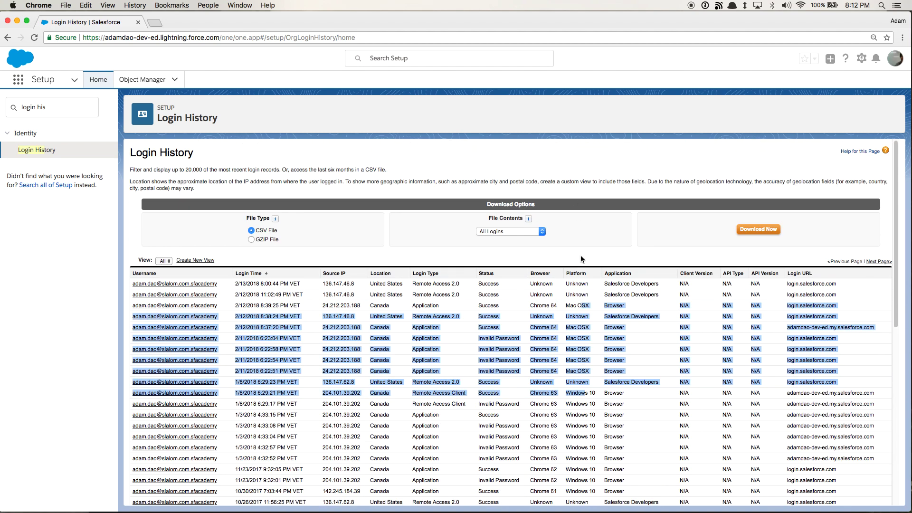
pyautogui.click(589, 270)
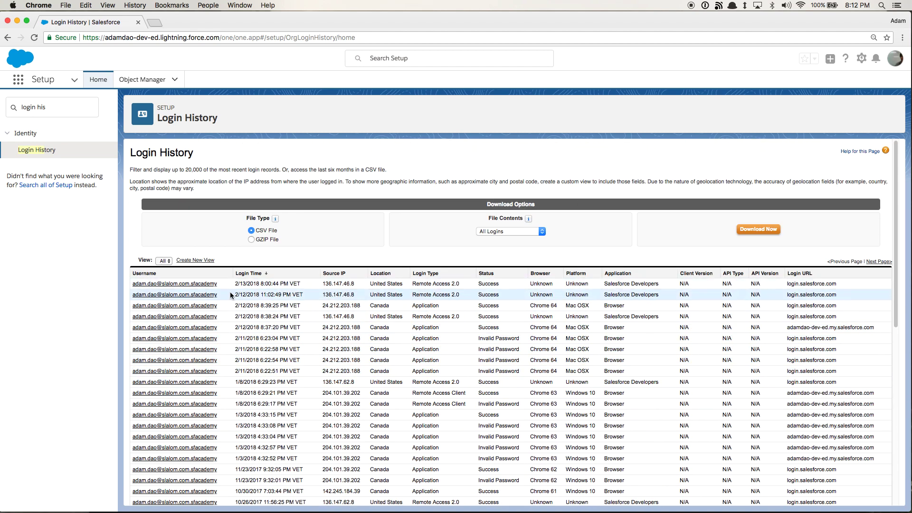